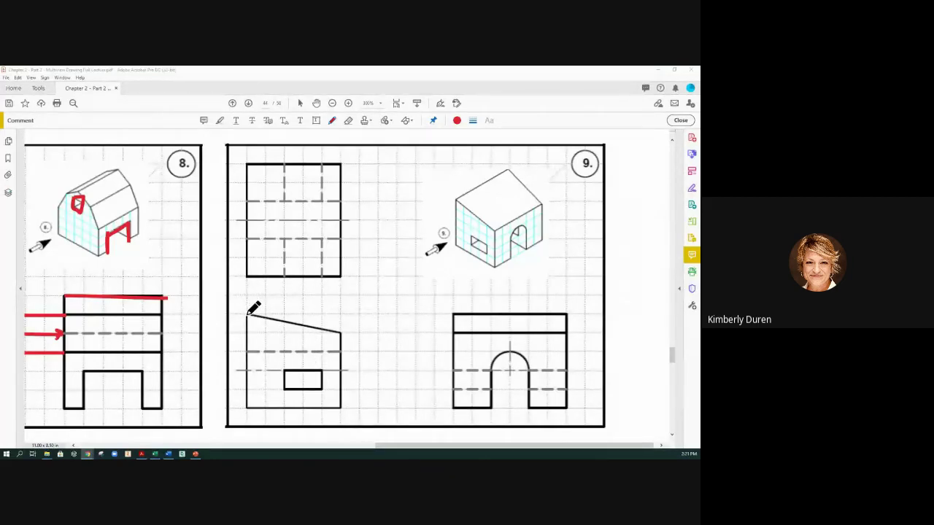
- Trace a red freehand line along the slanted roof edge of problem 9's lower-left view
{"action": "left_click_drag", "start_coordinate": [249, 312], "coordinate": [339, 335]}
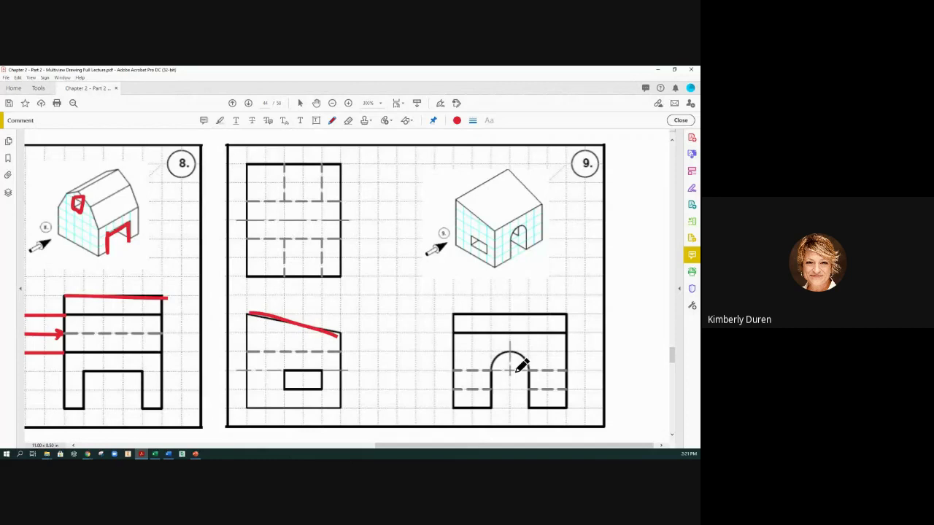
- Circle the arch centre mark in red and draw a red X at the centre line's right end
{"action": "mouse_move", "coordinate": [501, 365]}
{"action": "left_mouse_down"}
{"action": "mouse_move", "coordinate": [499, 377]}
{"action": "mouse_move", "coordinate": [515, 378]}
{"action": "mouse_move", "coordinate": [512, 369]}
{"action": "left_mouse_up"}
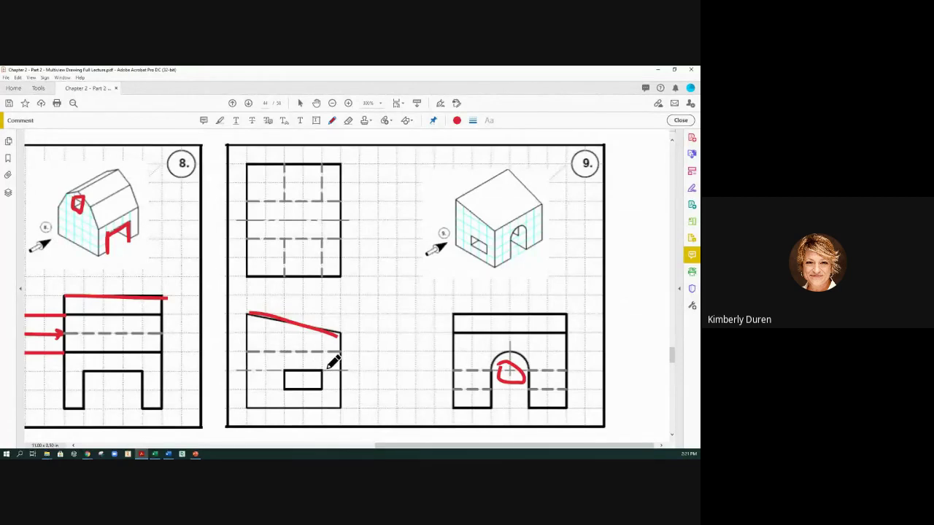
{"action": "left_click_drag", "start_coordinate": [327, 367], "coordinate": [329, 375]}
- Draw a red X over the centre line's left end beside the small rectangle
{"action": "mouse_move", "coordinate": [256, 368]}
{"action": "left_mouse_down"}
{"action": "mouse_move", "coordinate": [279, 378]}
{"action": "mouse_move", "coordinate": [255, 369]}
{"action": "mouse_move", "coordinate": [276, 364]}
{"action": "left_mouse_up"}
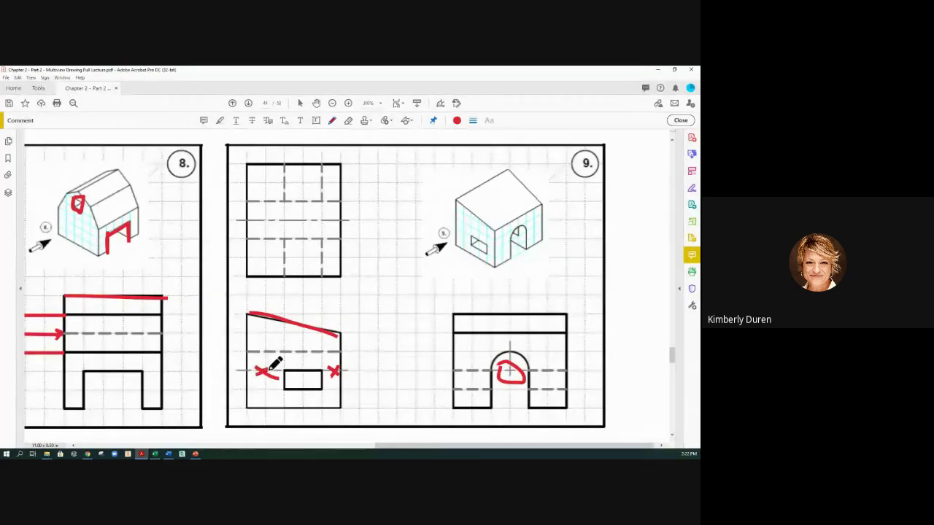